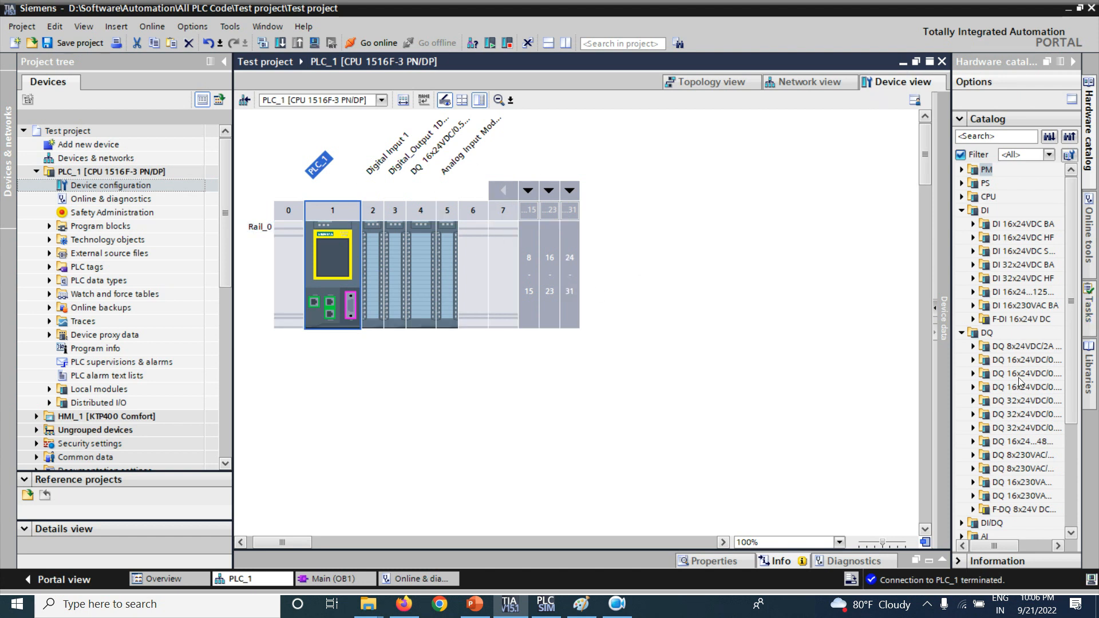
- Insert the AQ 8xU/I HS analog output module 6ES7 532-5HF00-0AB0 into slot 6 of PLC_1's rack
{"action": "left_click", "coordinate": [961, 210]}
{"action": "left_click", "coordinate": [963, 224]}
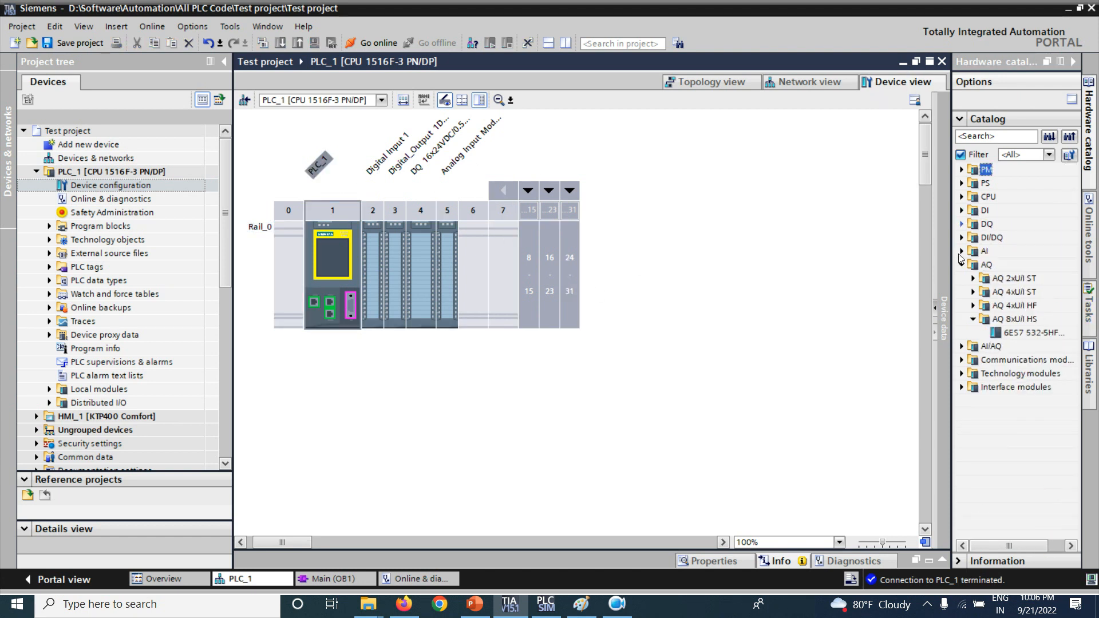
{"action": "left_click", "coordinate": [1031, 334]}
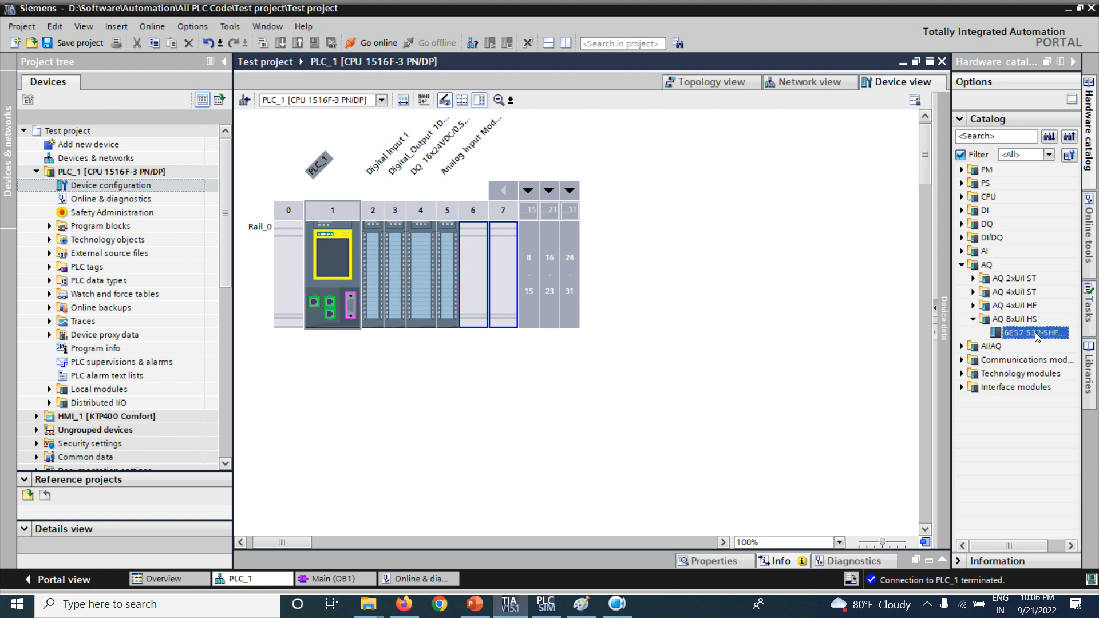
{"action": "left_click_drag", "start_coordinate": [1037, 336], "coordinate": [475, 274]}
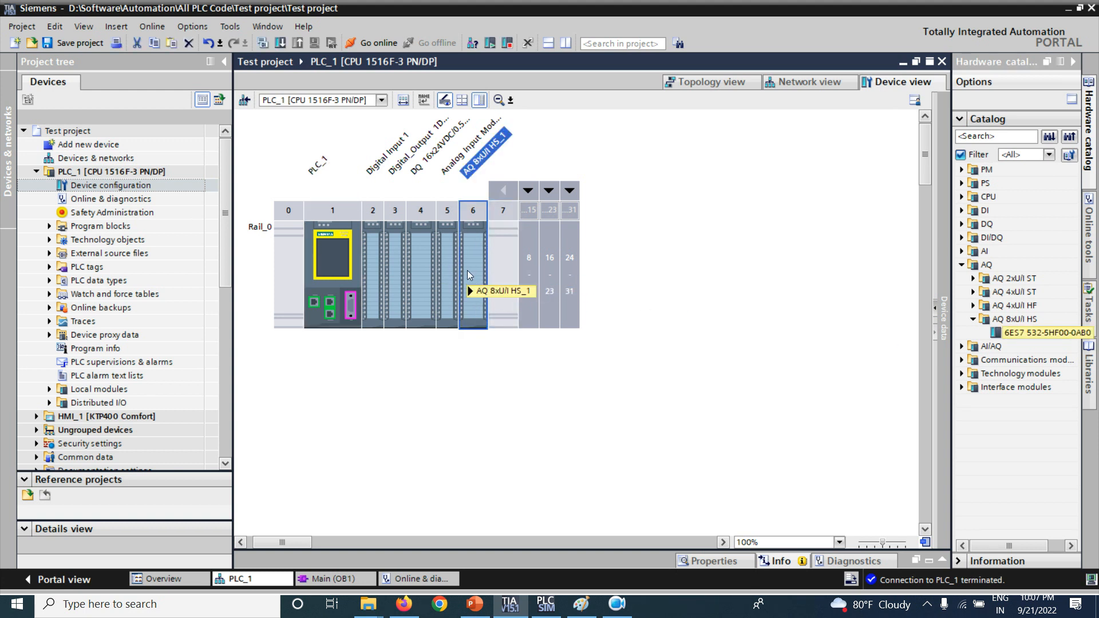
- Examine the new analog output module's startup setting and its channel template's output diagnostics and parameters
{"action": "double_click", "coordinate": [467, 273]}
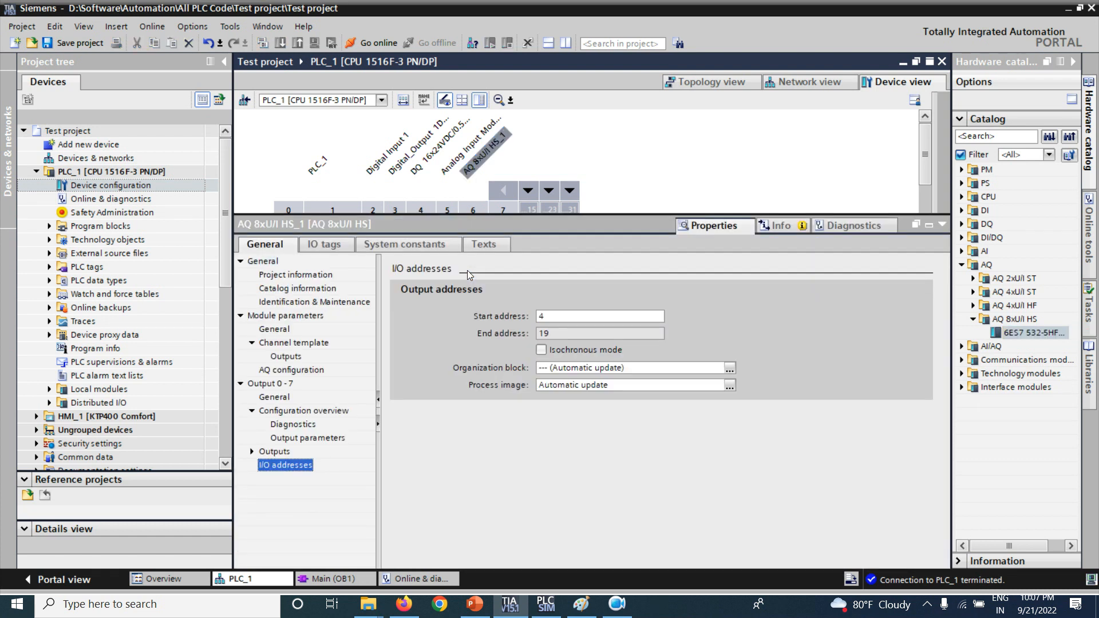
{"action": "left_click", "coordinate": [274, 330]}
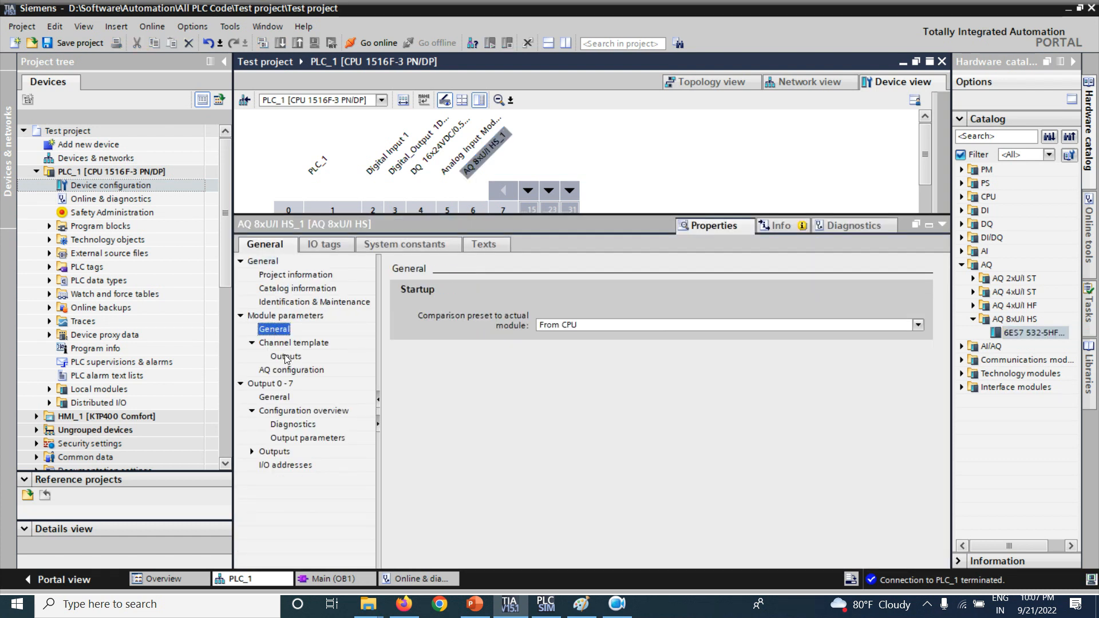
{"action": "left_click", "coordinate": [286, 357]}
{"action": "left_click", "coordinate": [276, 330]}
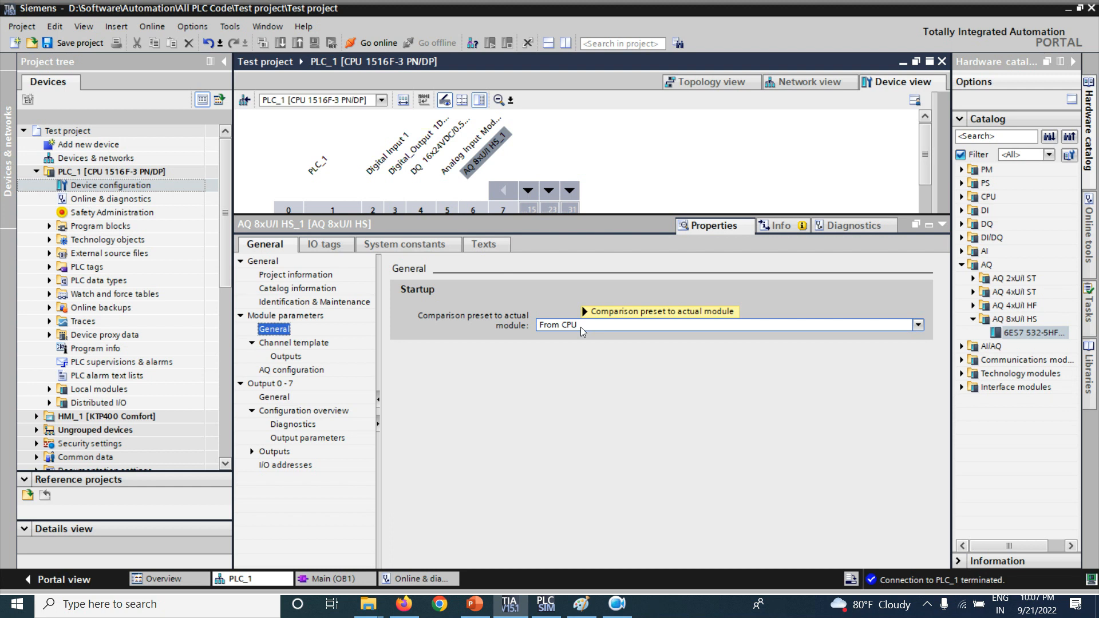
{"action": "left_click", "coordinate": [286, 356]}
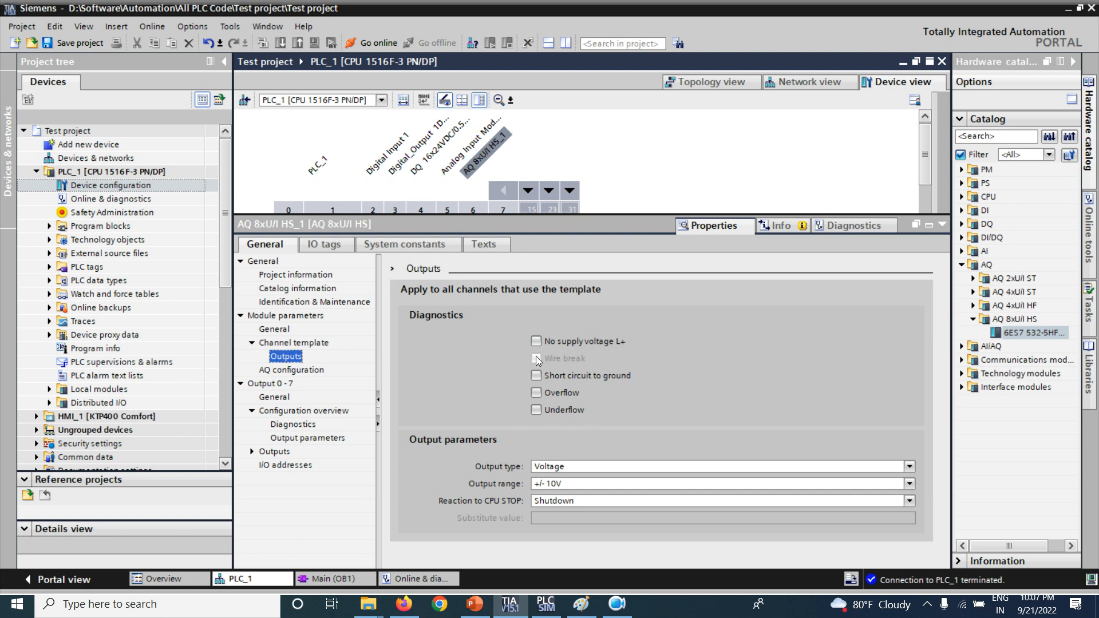
- Locate the Diagnostic error interrupt block OB82 among PLC_1's program blocks, then collapse the group again
{"action": "left_click", "coordinate": [50, 226]}
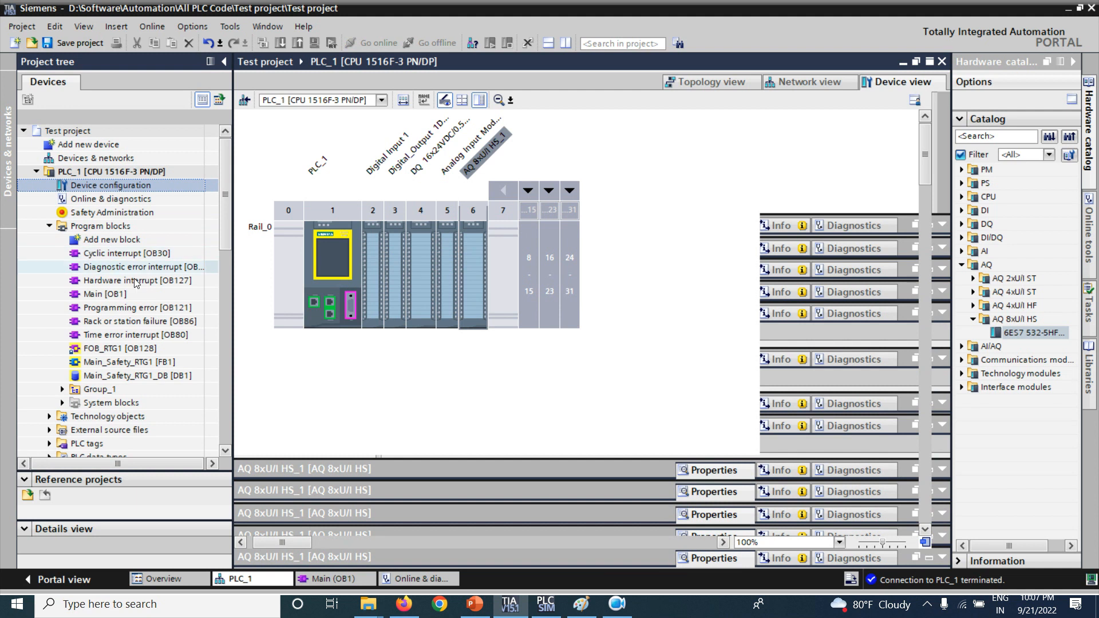
{"action": "left_click", "coordinate": [127, 269]}
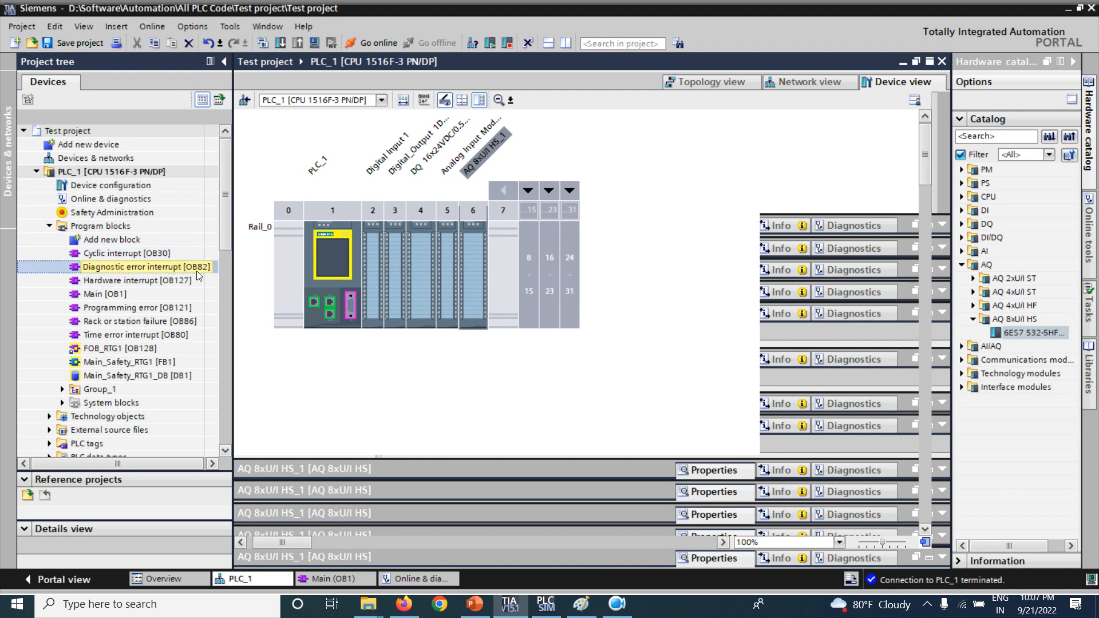
{"action": "left_click", "coordinate": [50, 226]}
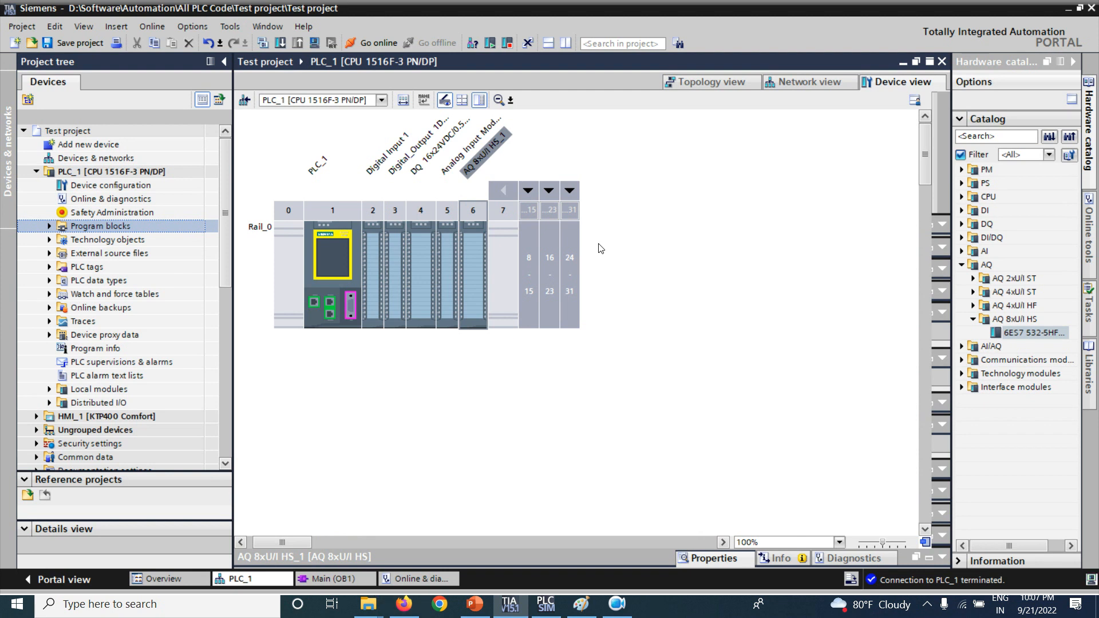
- Set the analog output module's channel template to Current type, 4..20mA range and Keep last value as reaction to CPU STOP
{"action": "double_click", "coordinate": [476, 273]}
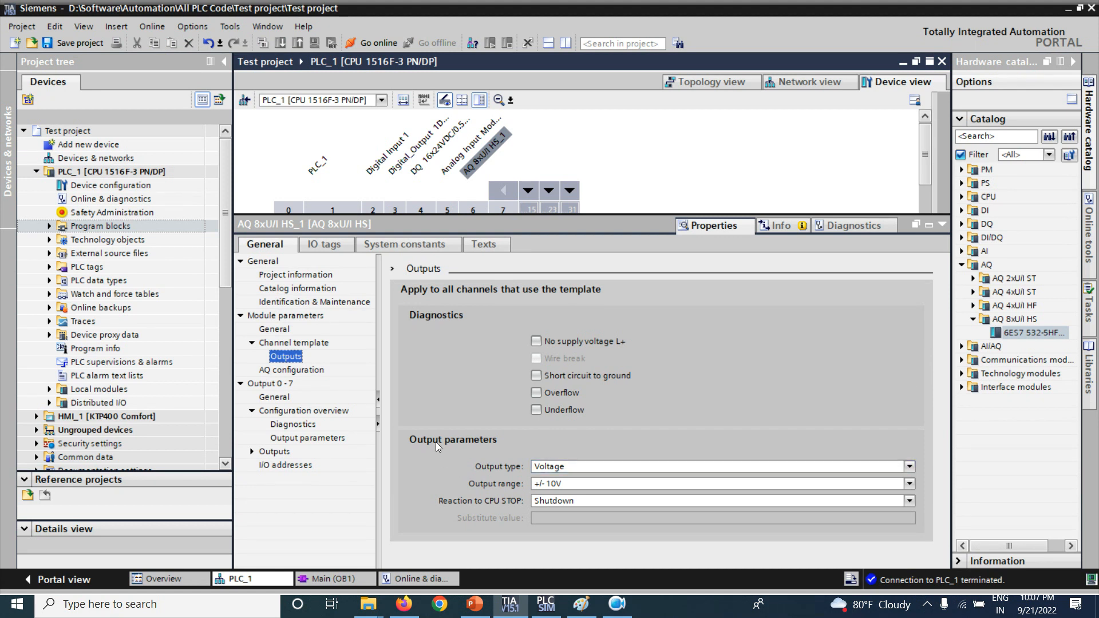
{"action": "left_click", "coordinate": [604, 467]}
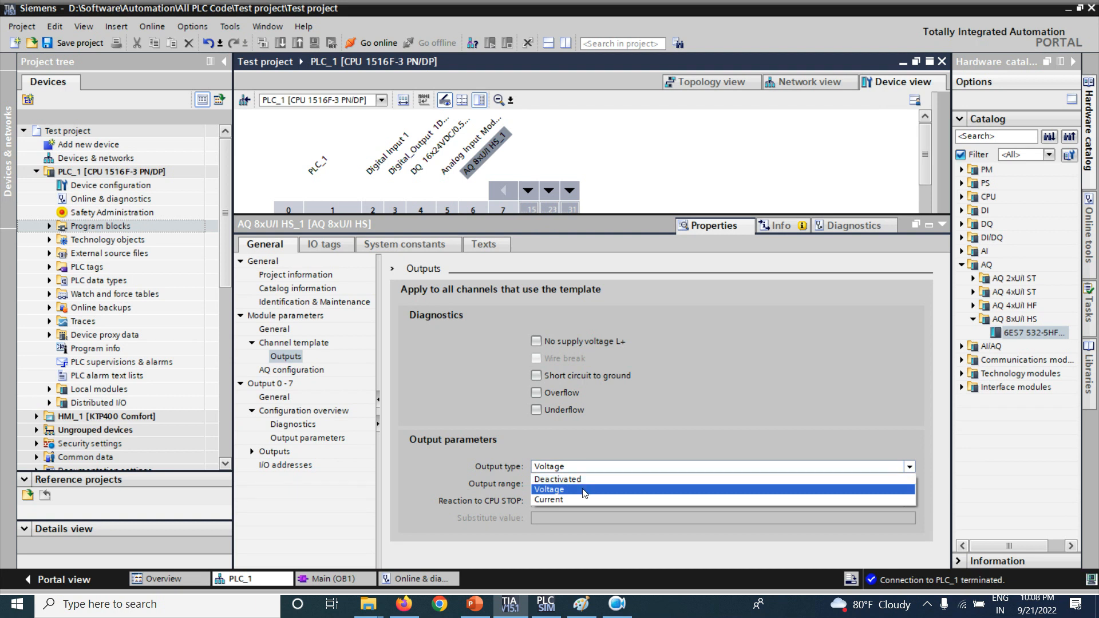
{"action": "left_click", "coordinate": [566, 500]}
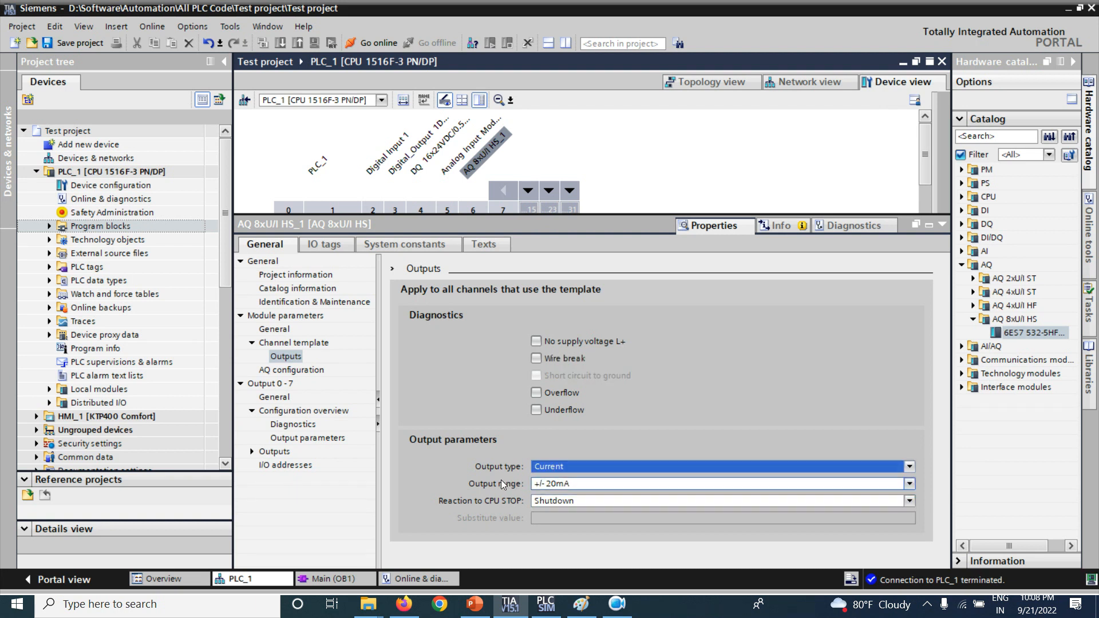
{"action": "left_click", "coordinate": [583, 486]}
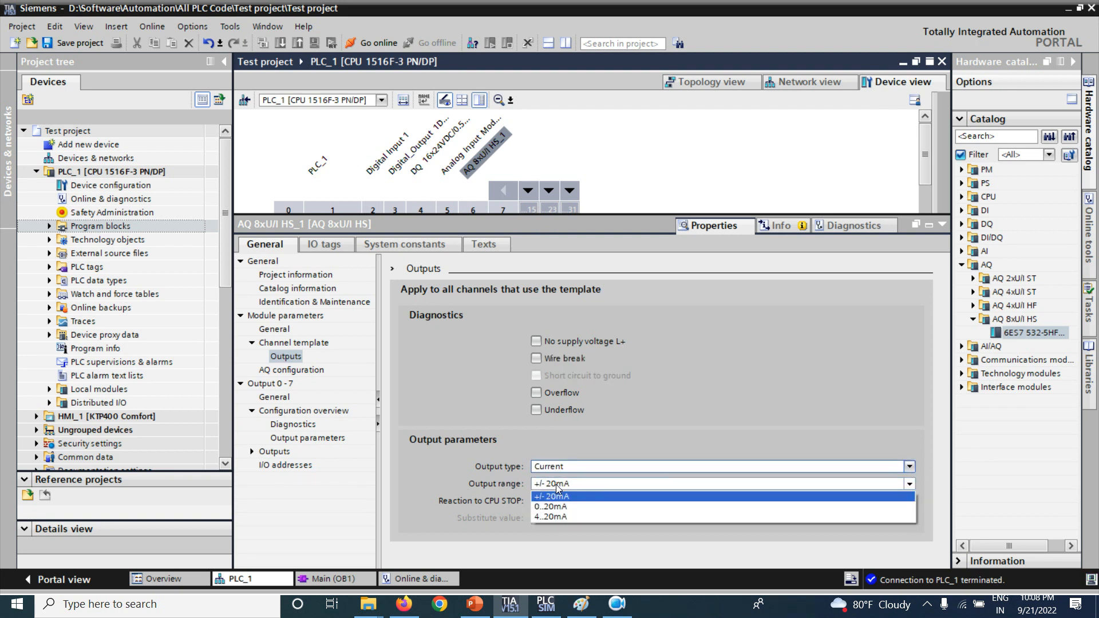
{"action": "left_click", "coordinate": [562, 516]}
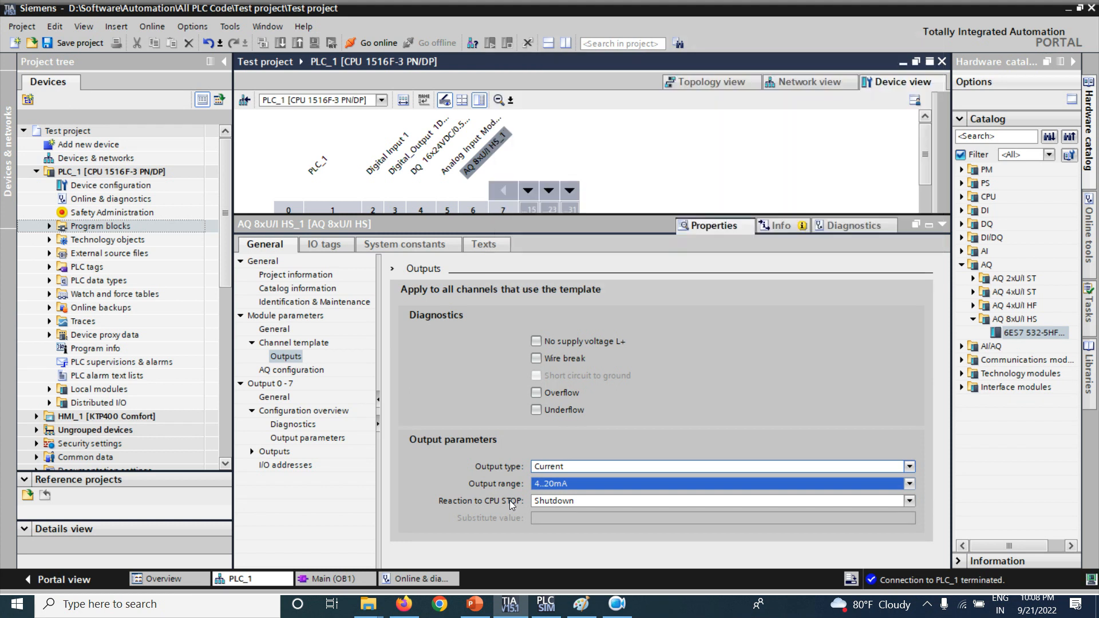
{"action": "left_click", "coordinate": [548, 503]}
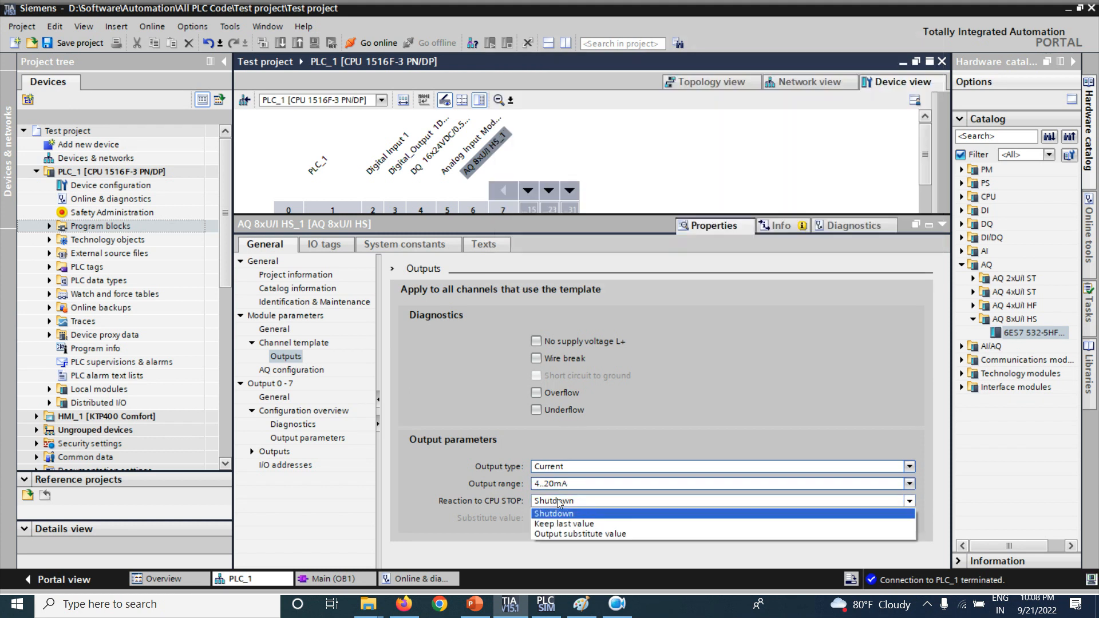
{"action": "left_click", "coordinate": [567, 519]}
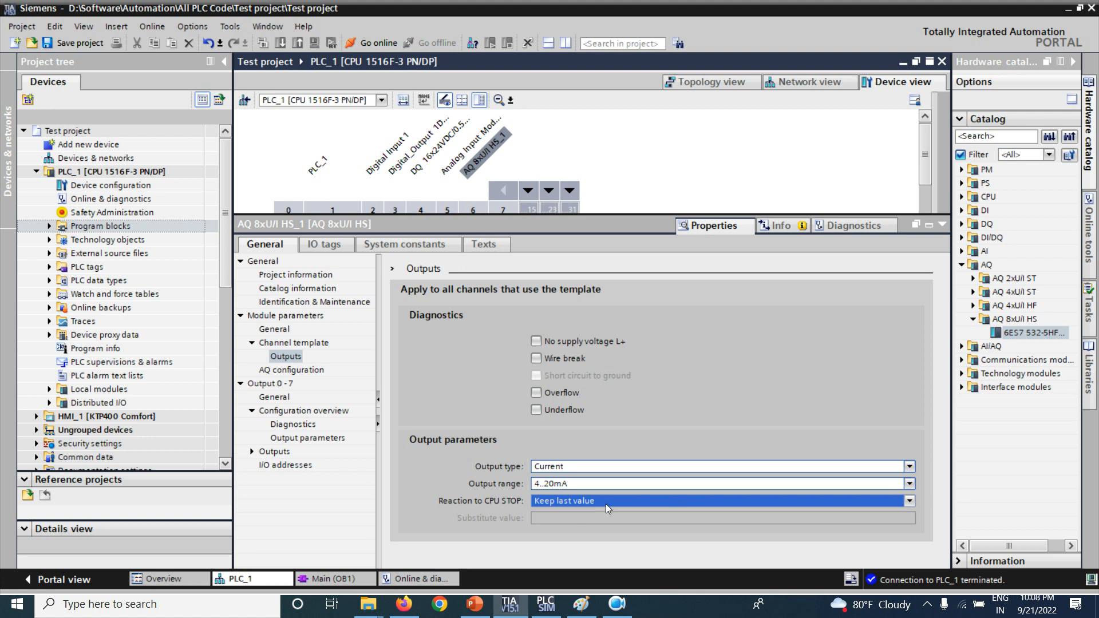
- Try Output substitute value as the reaction to CPU STOP, then restore Keep last value
{"action": "left_click", "coordinate": [801, 502]}
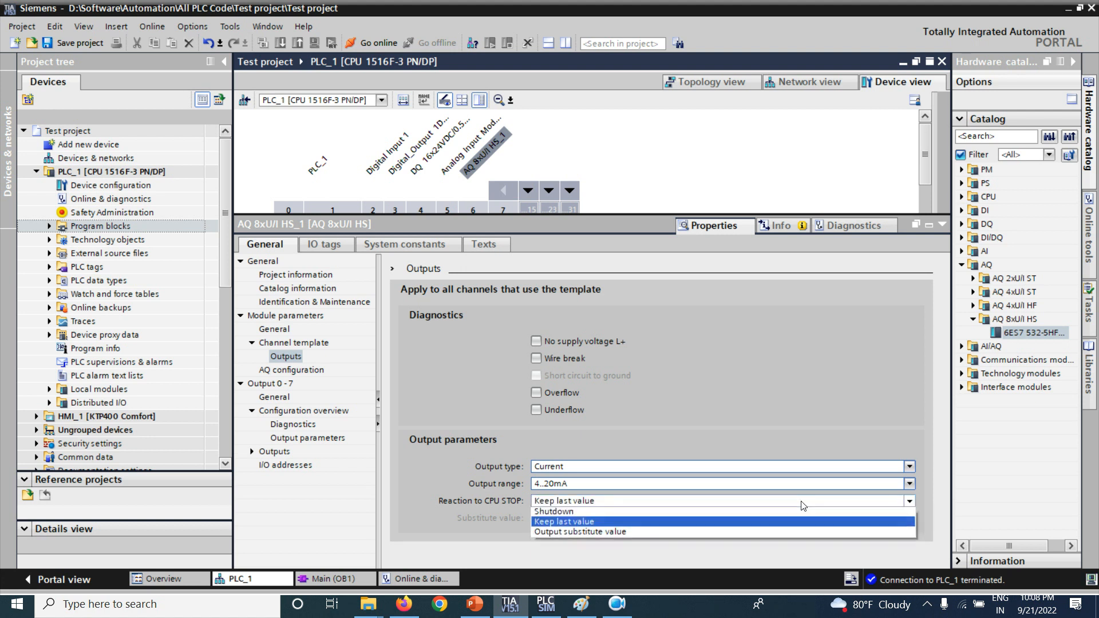
{"action": "left_click", "coordinate": [620, 533]}
{"action": "left_click", "coordinate": [581, 523]}
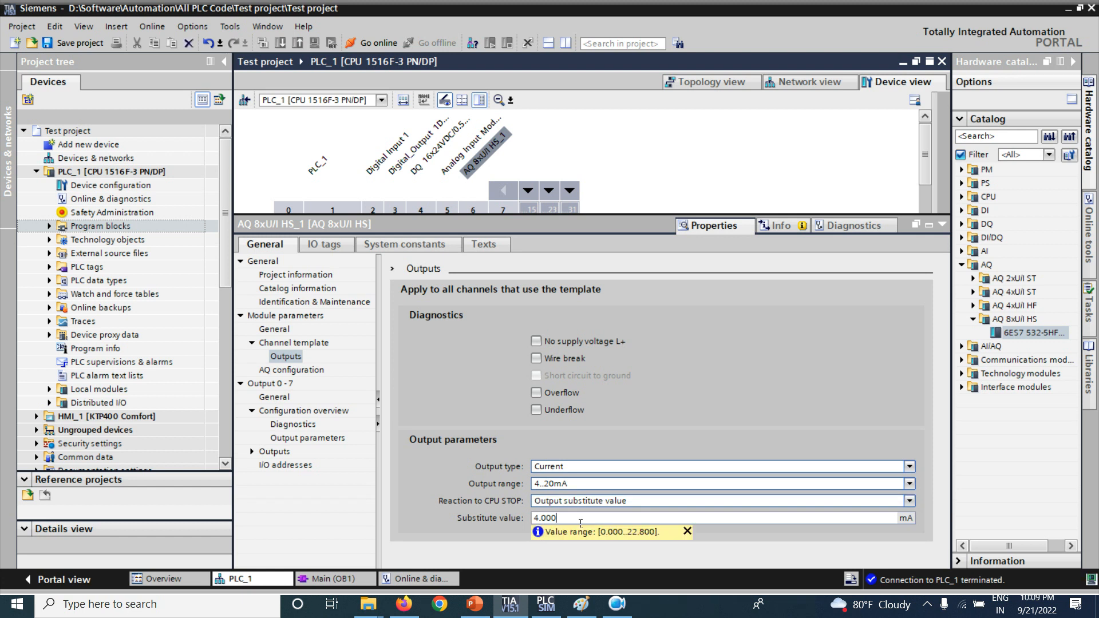
{"action": "left_click", "coordinate": [686, 530]}
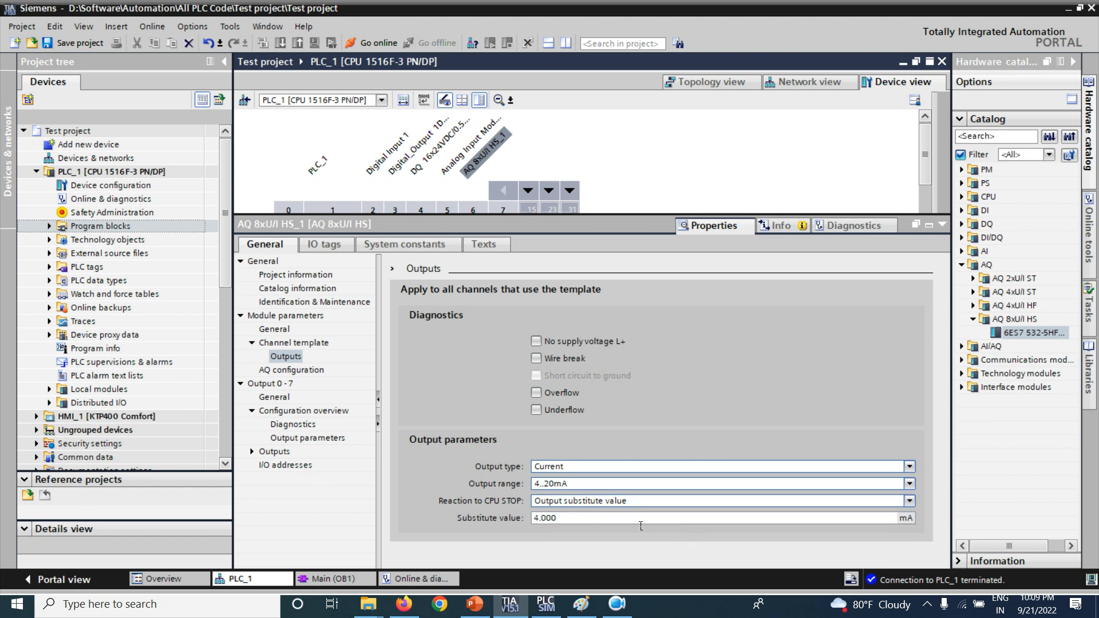
{"action": "left_click", "coordinate": [638, 500]}
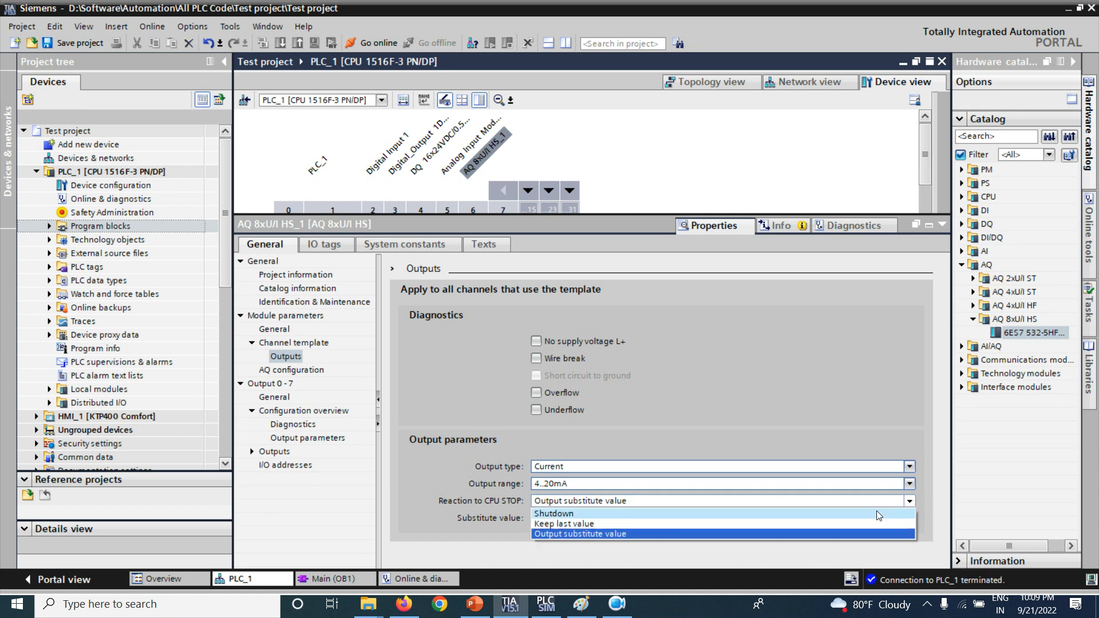
{"action": "left_click", "coordinate": [629, 522]}
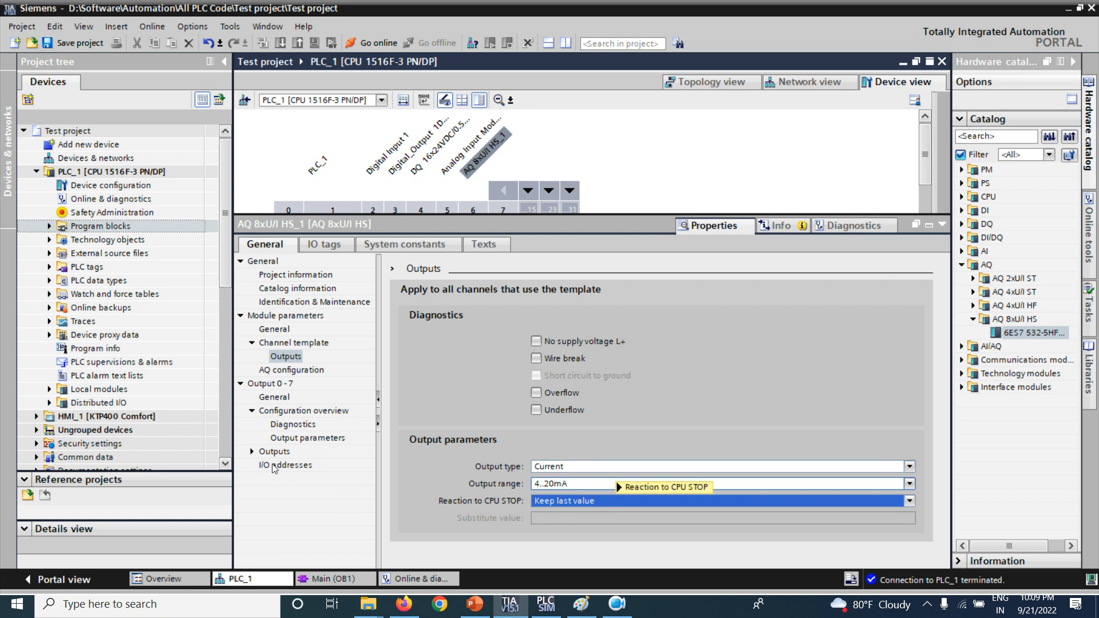
- Set the analog output module's output start address to 300 and collapse its properties
{"action": "left_click", "coordinate": [286, 480]}
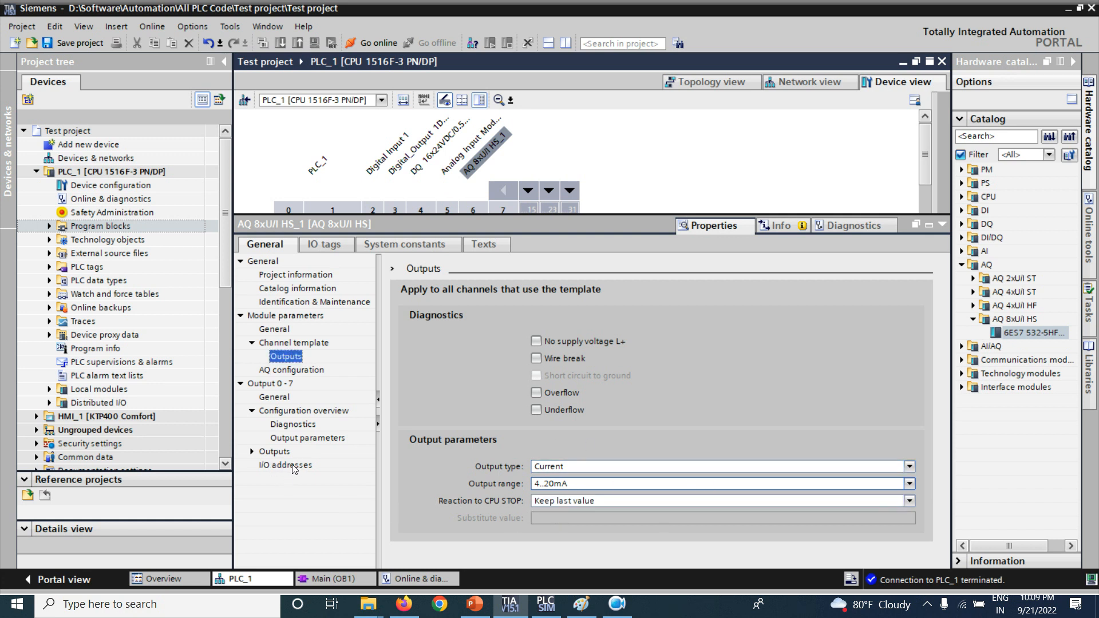
{"action": "left_click", "coordinate": [295, 467]}
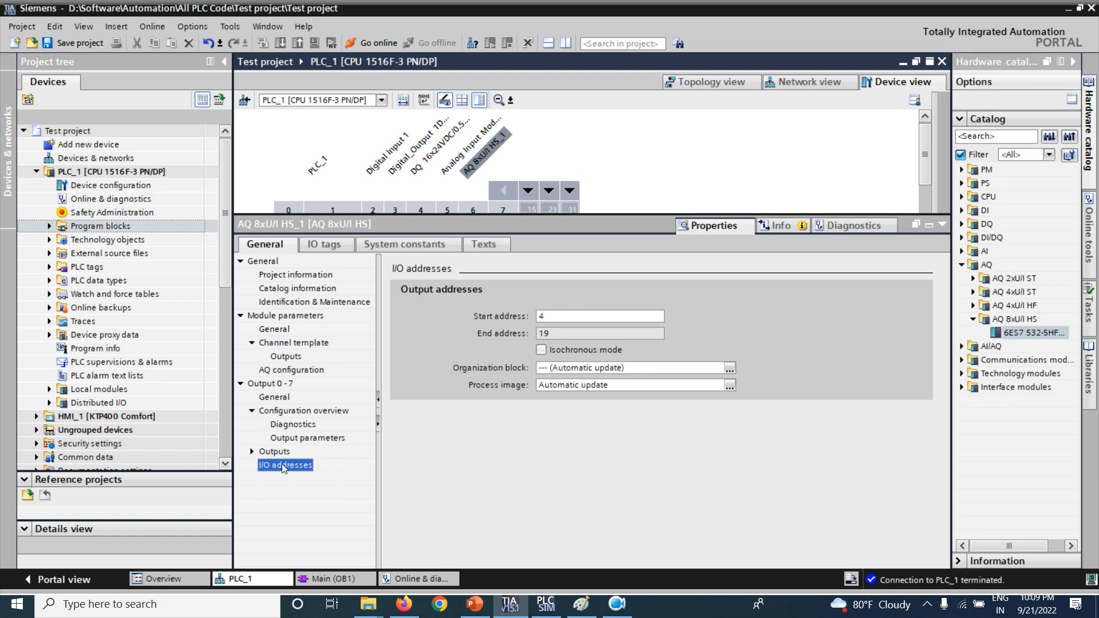
{"action": "left_click", "coordinate": [548, 318]}
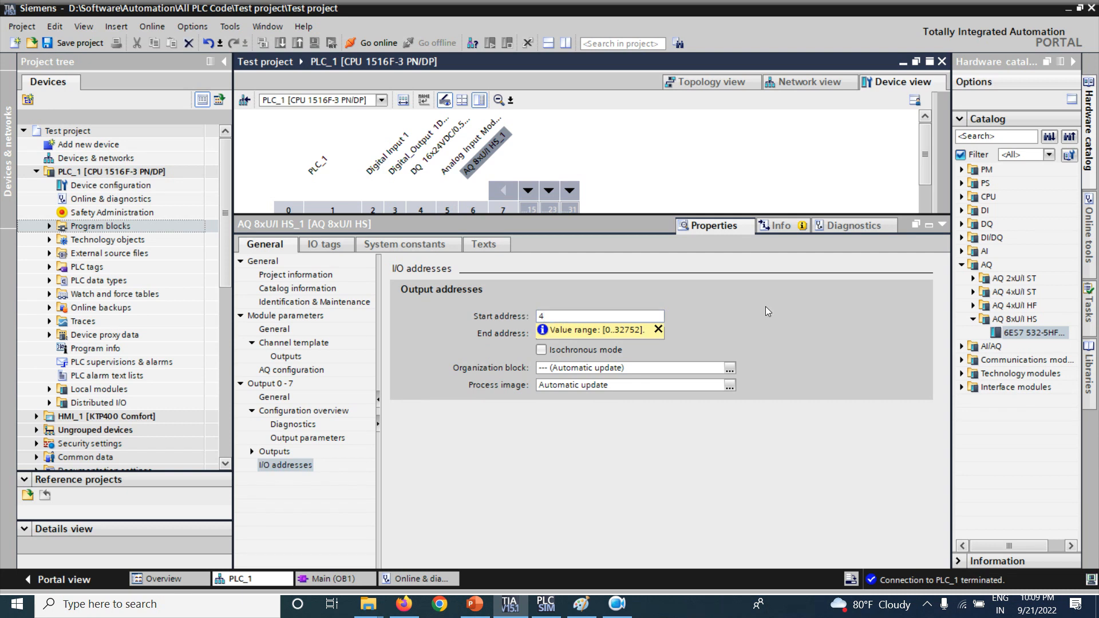
{"action": "left_click", "coordinate": [666, 333]}
{"action": "double_click", "coordinate": [617, 318]}
{"action": "type", "text": "300"}
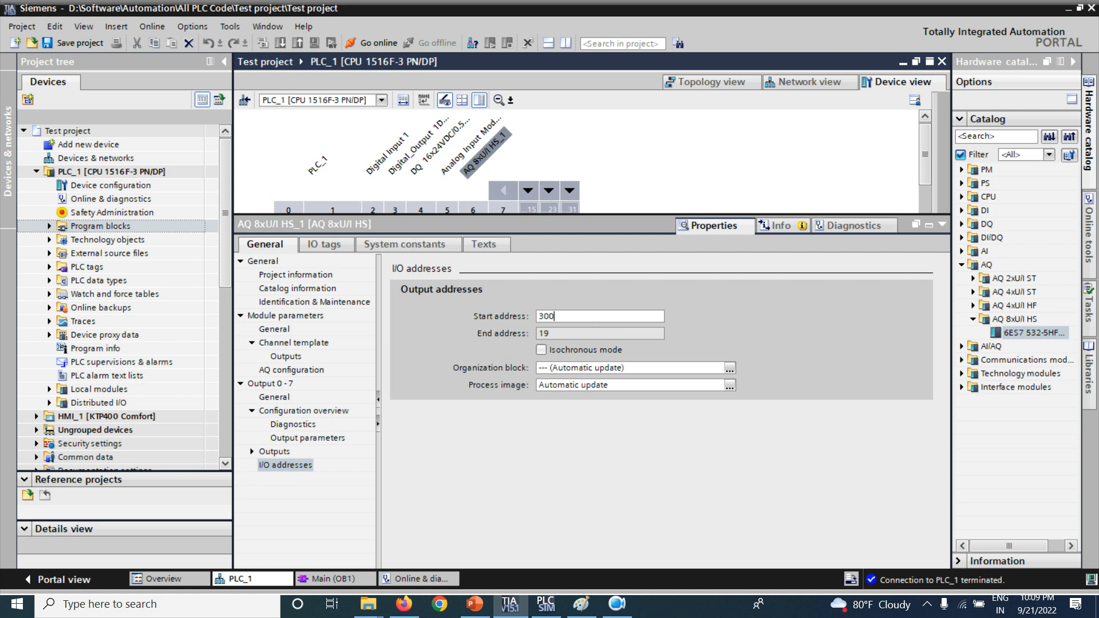
{"action": "left_click", "coordinate": [581, 308]}
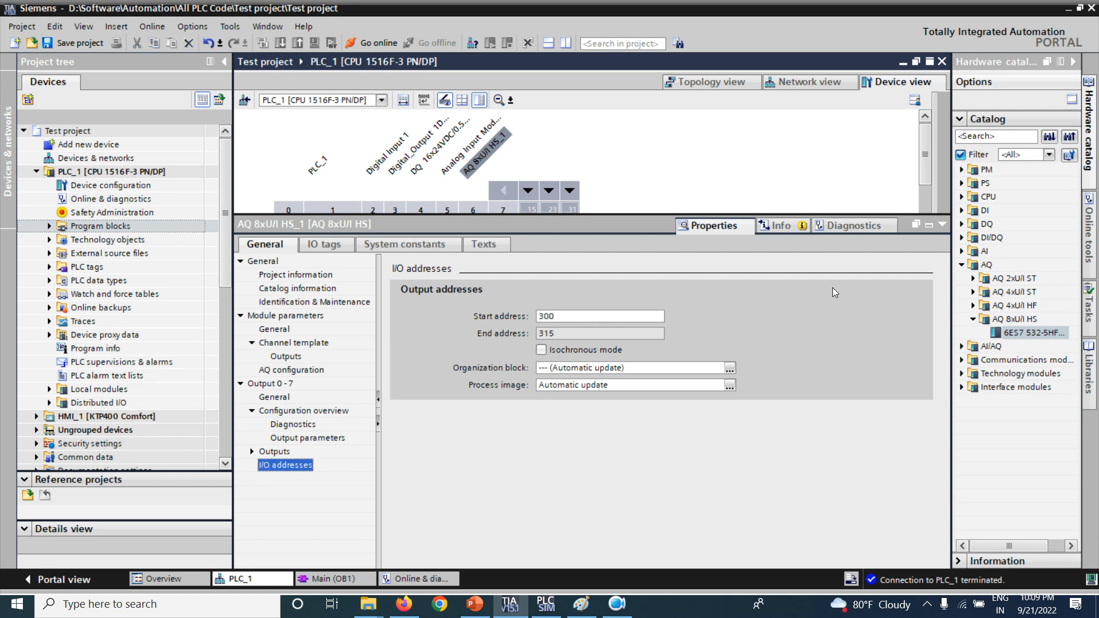
{"action": "left_click", "coordinate": [940, 225]}
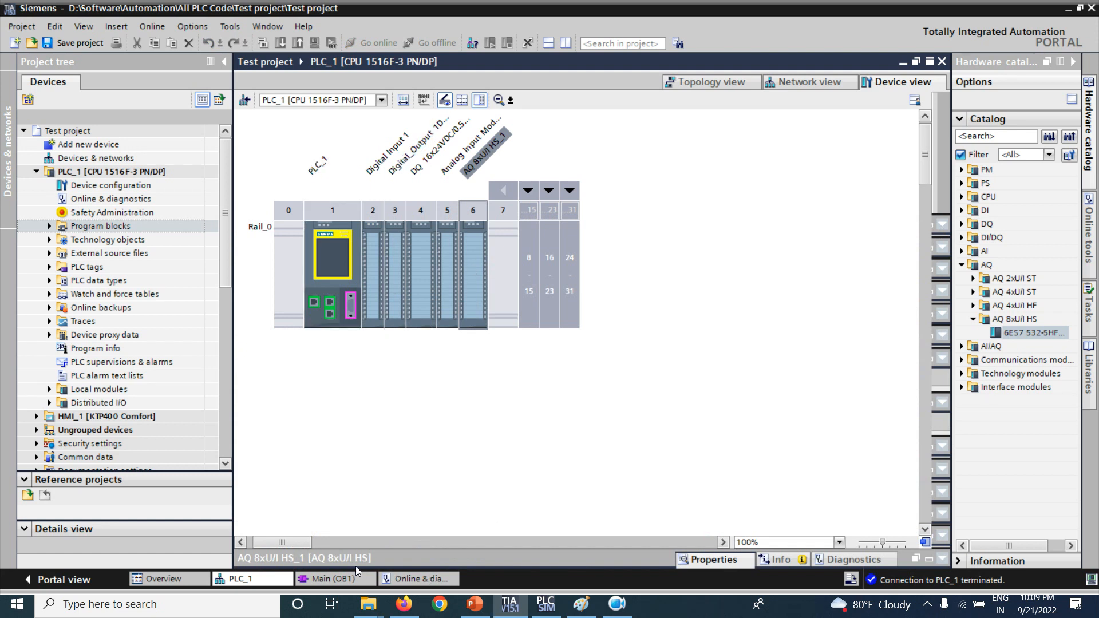
- Reopen the analog output module's properties and check its start and end output addresses
{"action": "double_click", "coordinate": [472, 303]}
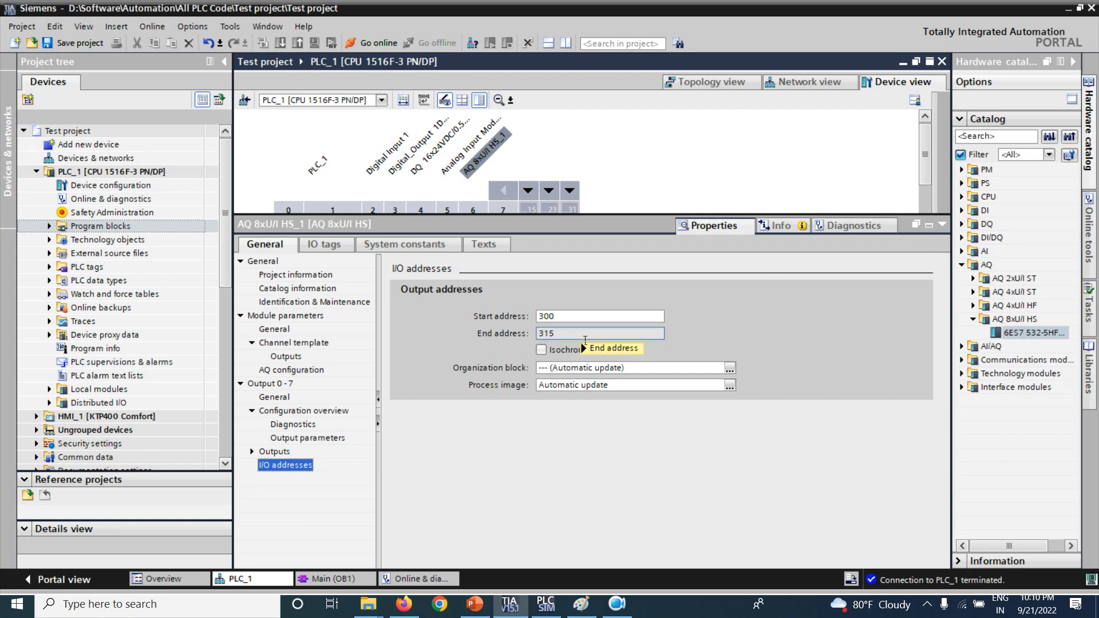
{"action": "mouse_move", "coordinate": [585, 340]}
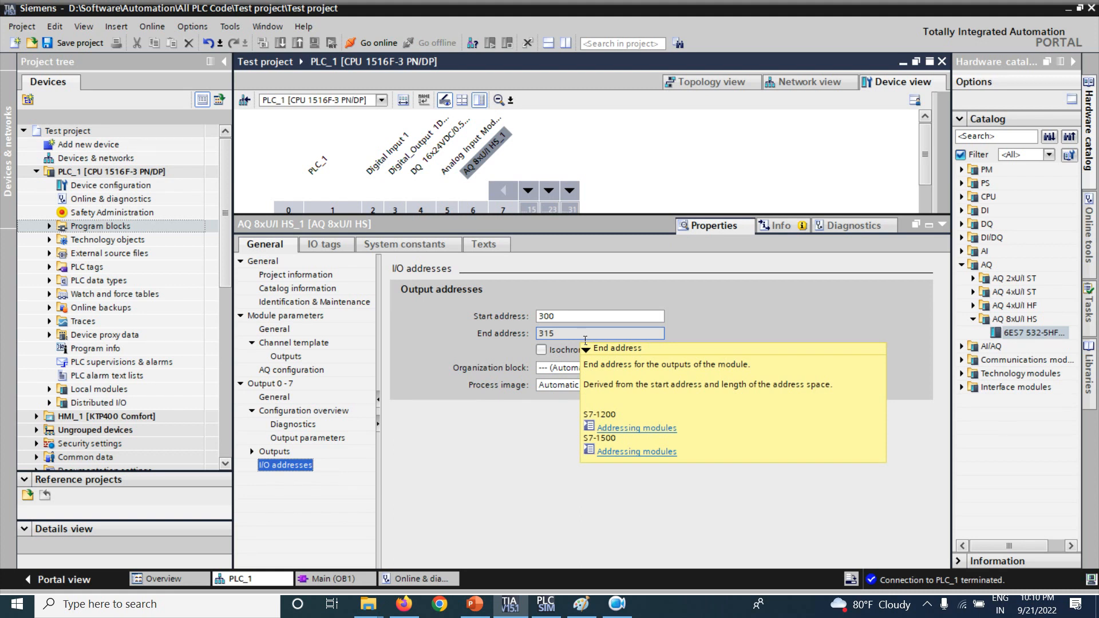
{"action": "left_click", "coordinate": [595, 316]}
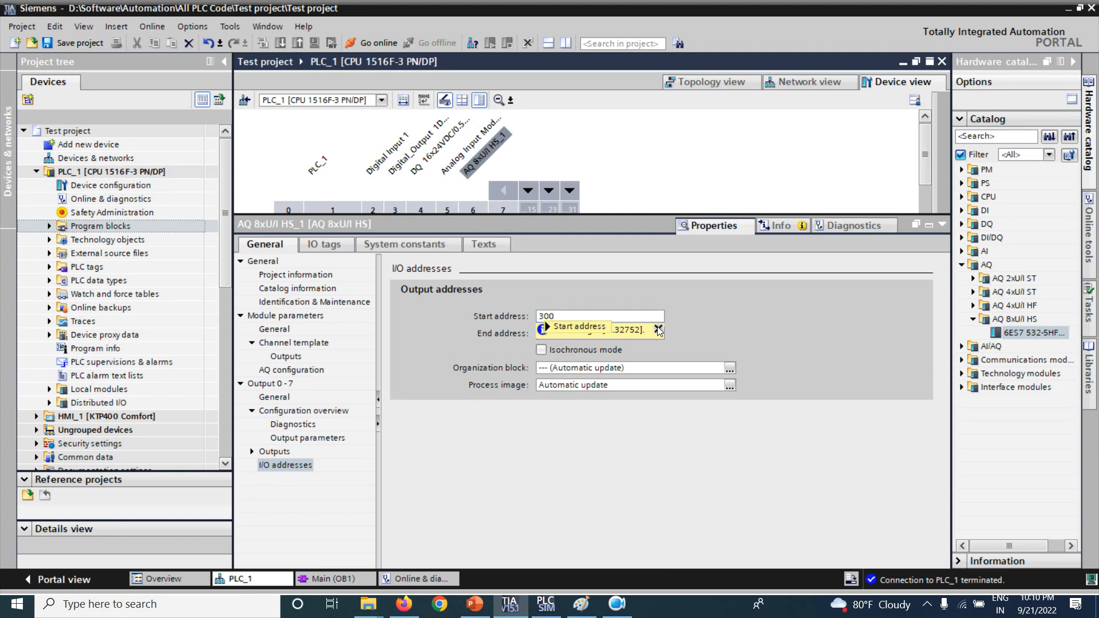
{"action": "key", "text": "Return"}
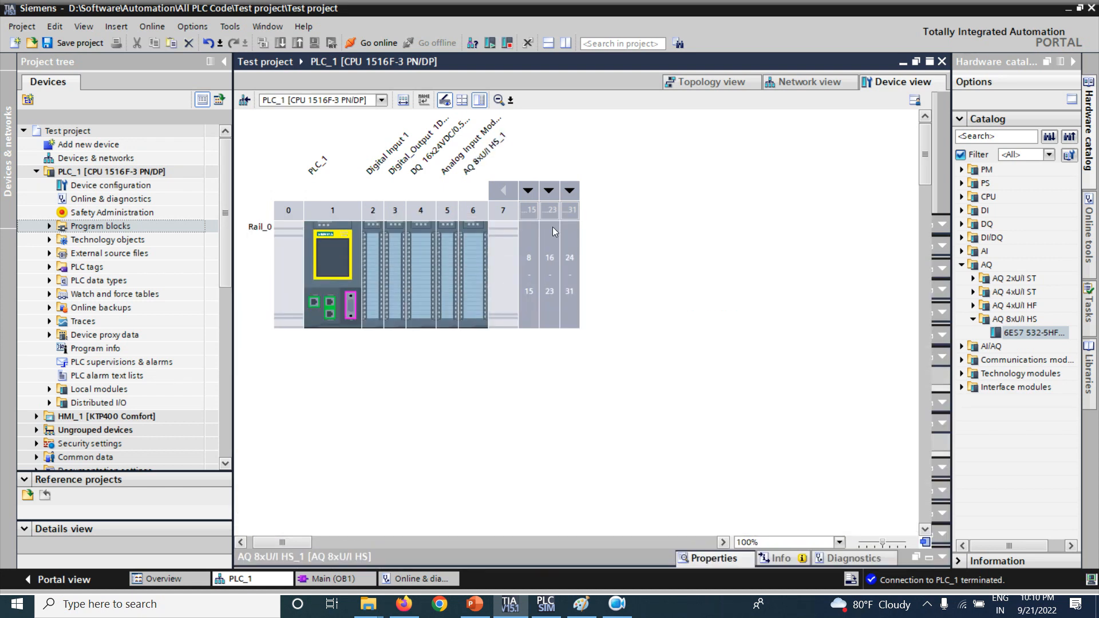
- Compile the PLC_1 station and collapse the compile results
{"action": "left_click", "coordinate": [114, 172]}
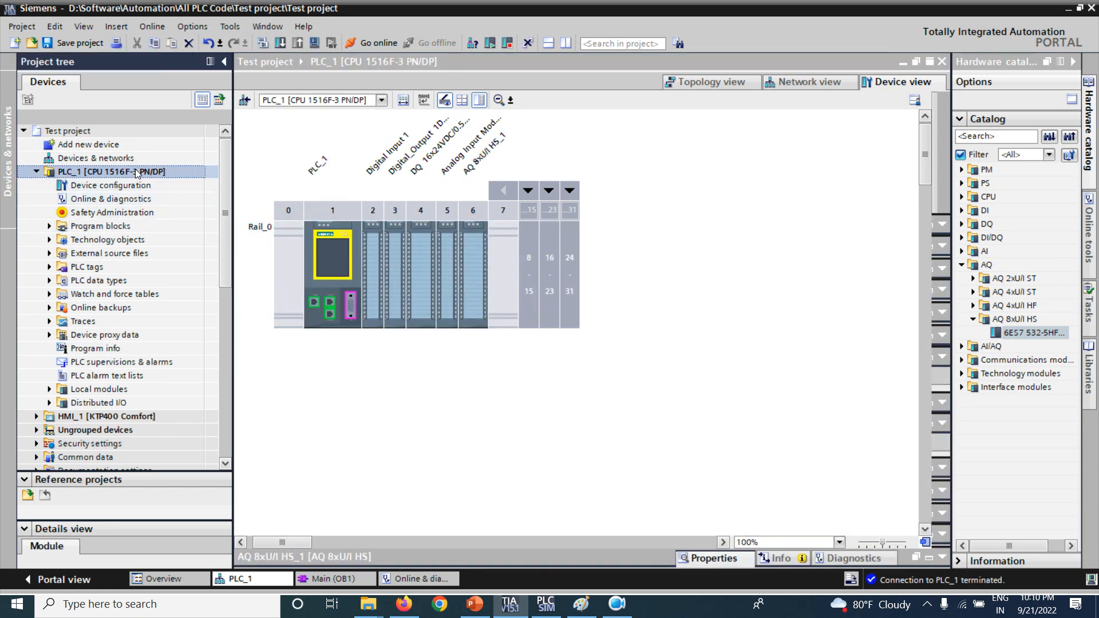
{"action": "left_click", "coordinate": [263, 42]}
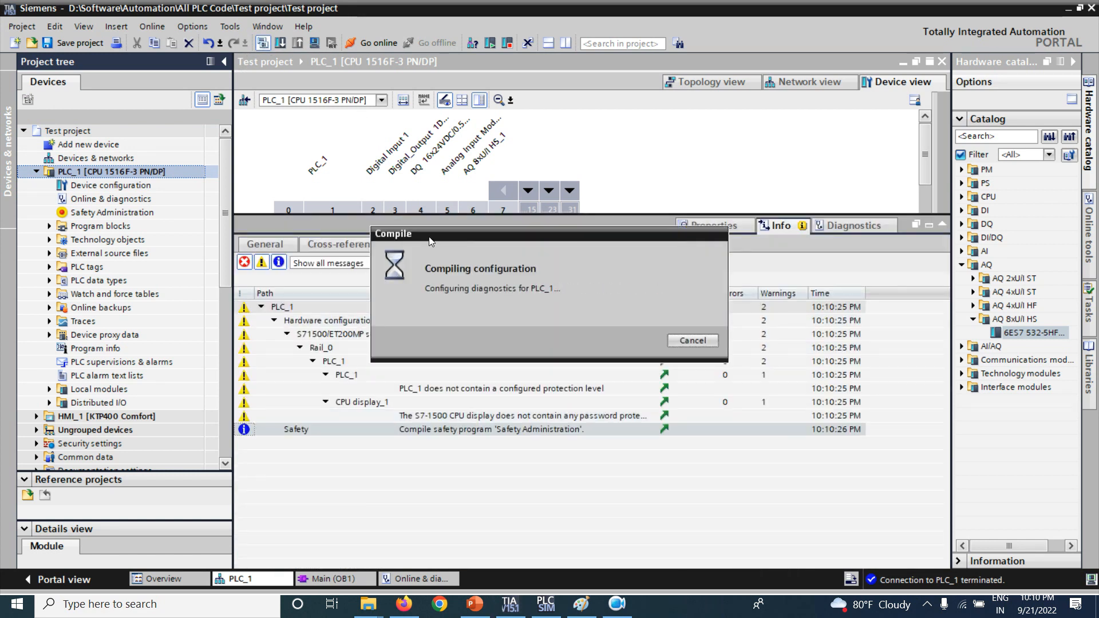
{"action": "left_click", "coordinate": [943, 226]}
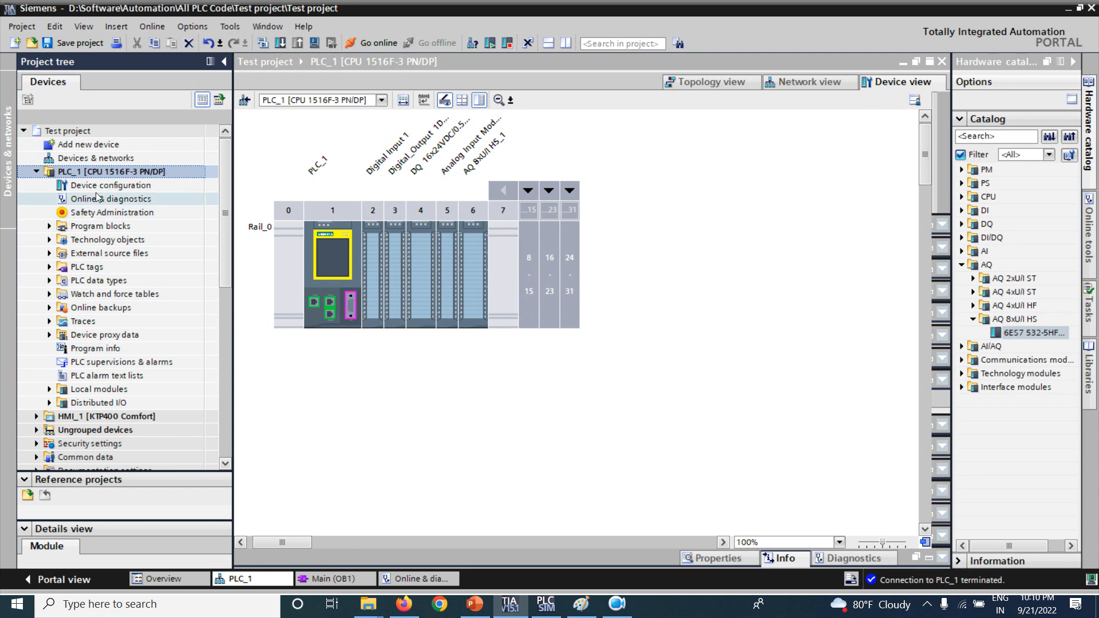
- Add a new SCL function named Analog Unscale to PLC_1's program blocks and open it
{"action": "left_click", "coordinate": [49, 226]}
{"action": "double_click", "coordinate": [118, 240]}
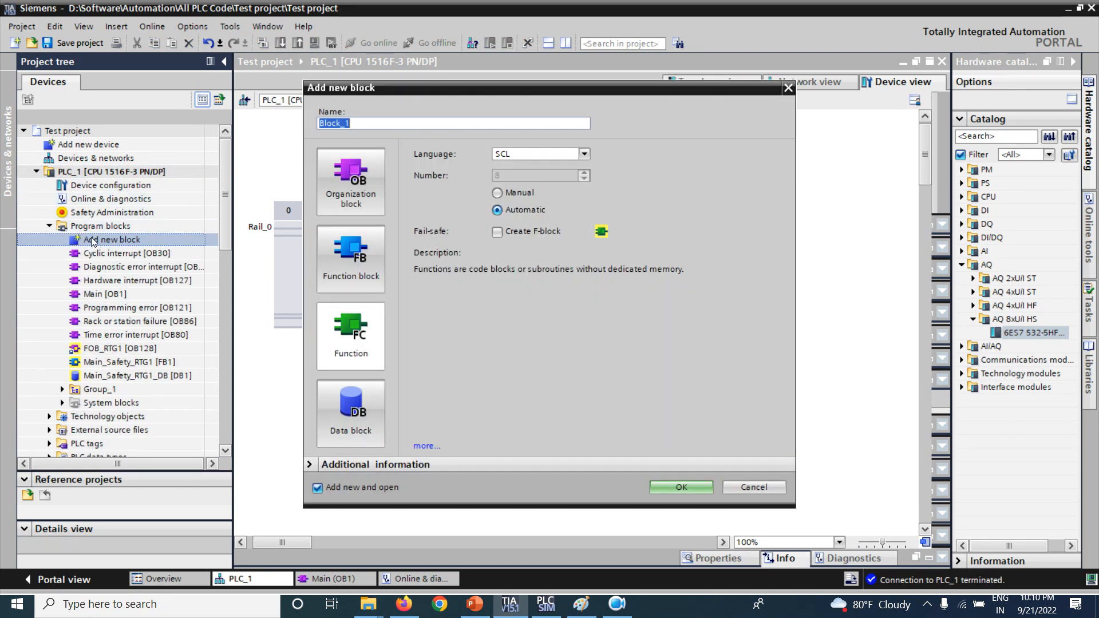
{"action": "left_click", "coordinate": [353, 325]}
{"action": "left_click", "coordinate": [379, 124]}
{"action": "key", "text": "ctrl+a"}
{"action": "type", "text": "An"}
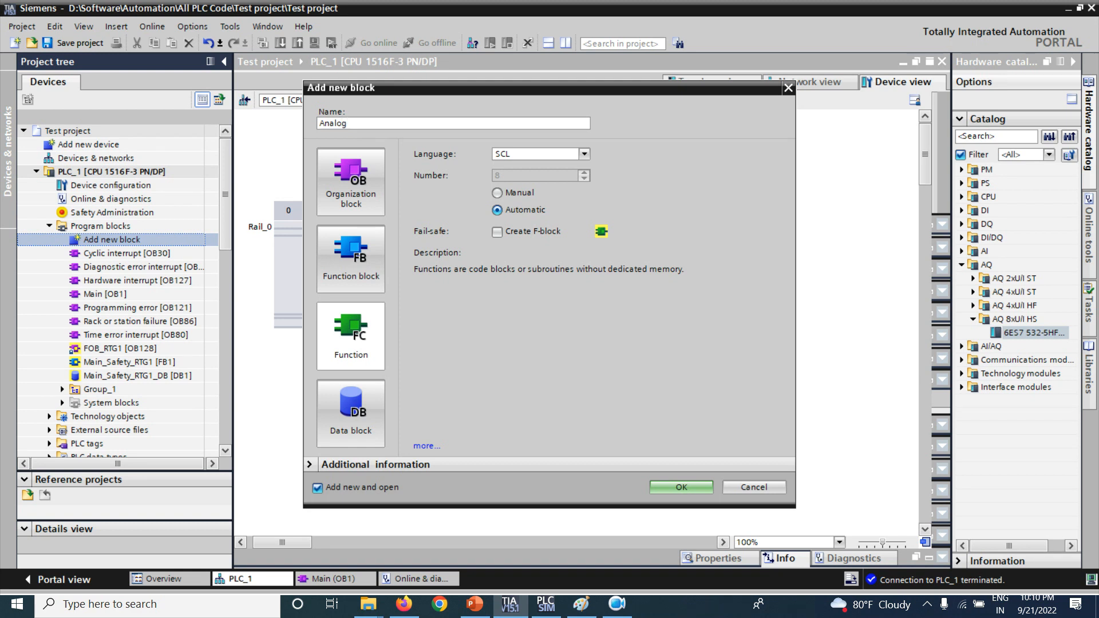
{"action": "type", "text": "alog Unscale"}
{"action": "left_click", "coordinate": [677, 488]}
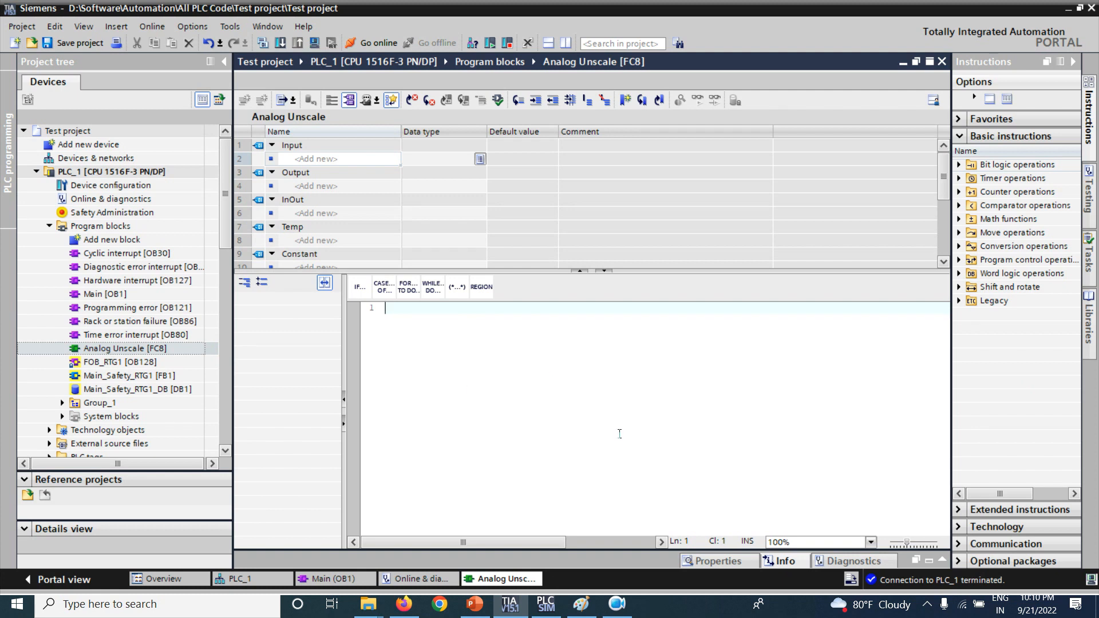
- Switch to Paint to review the analog output notes, then to PowerPoint's slide with the linear equation for unscaling
{"action": "left_click", "coordinate": [581, 603]}
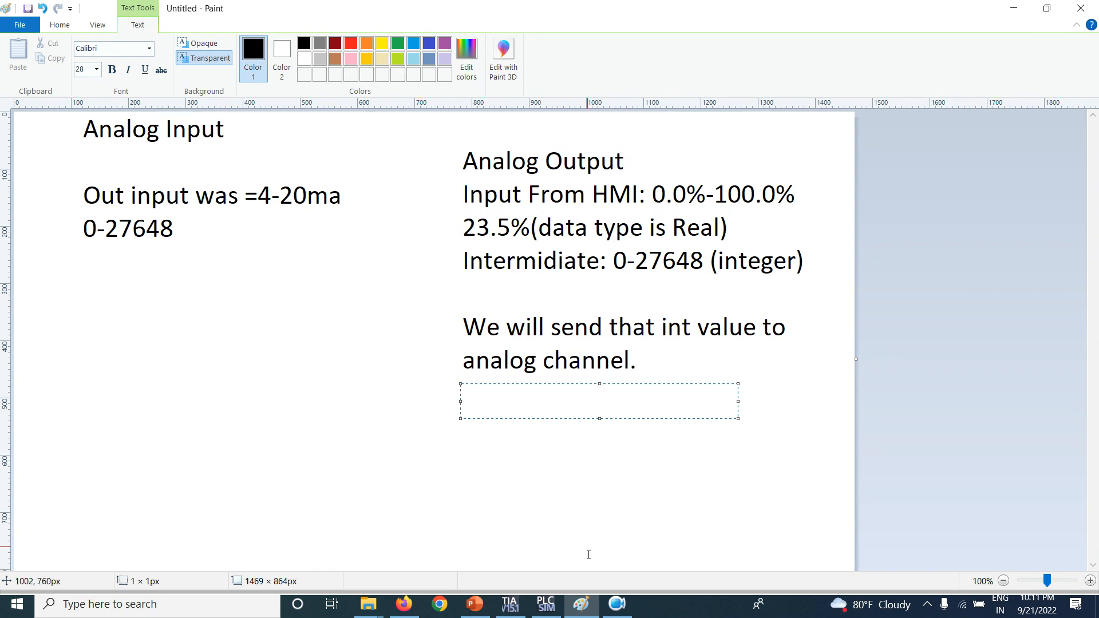
{"action": "left_click", "coordinate": [476, 604]}
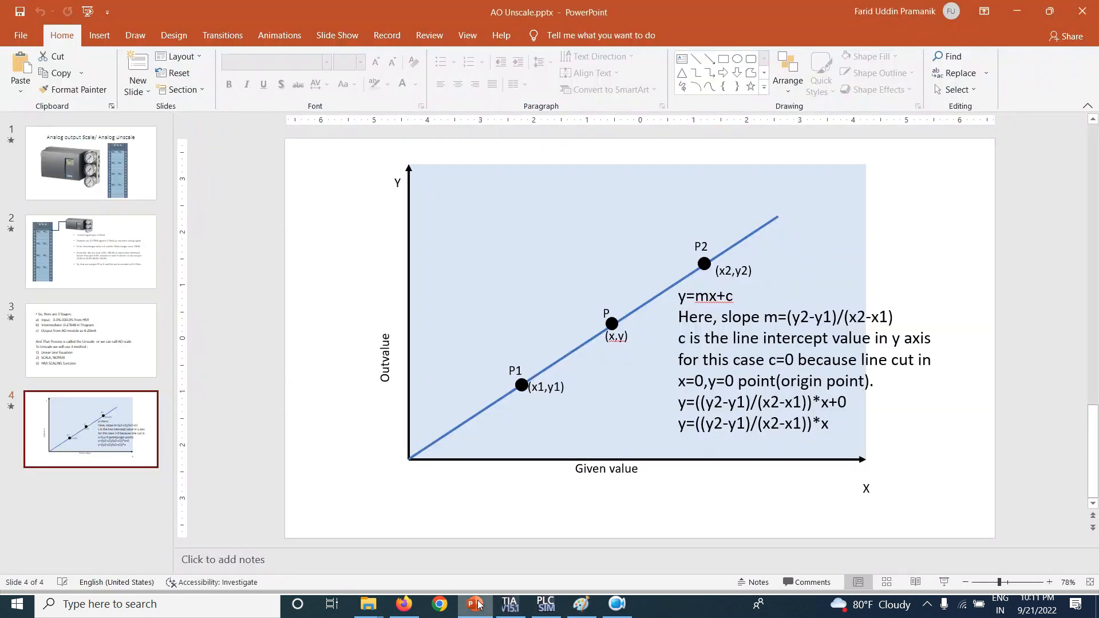